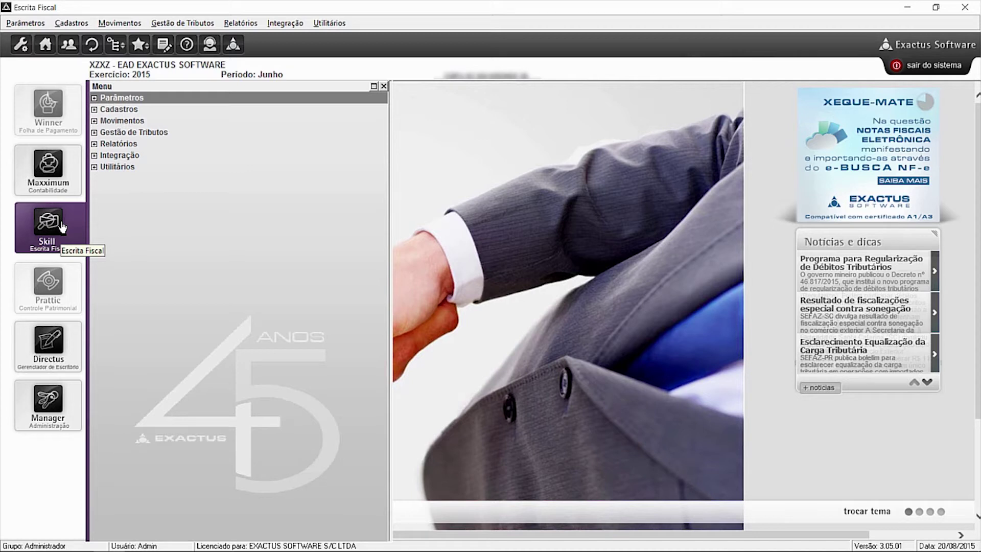
Review the Emissor de Cupom Fiscal settings in the company parameters, confirm them, and save the parameters
{"action": "left_click", "coordinate": [27, 24]}
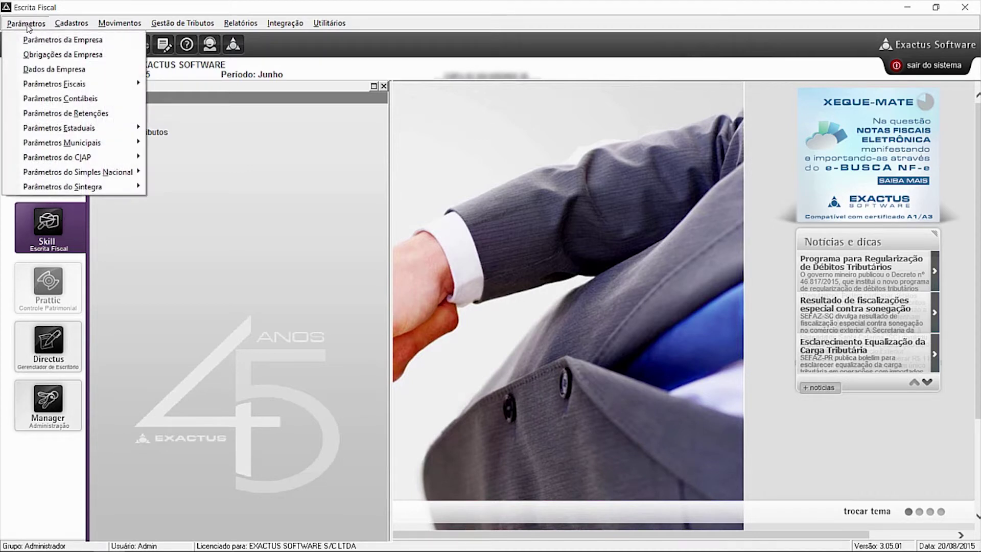
{"action": "left_click", "coordinate": [28, 37]}
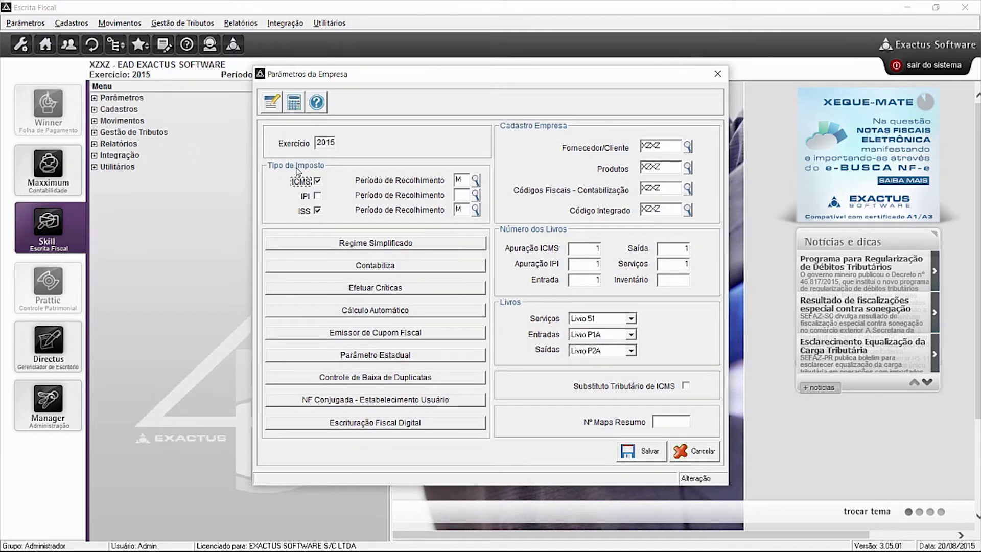
{"action": "left_click", "coordinate": [373, 338]}
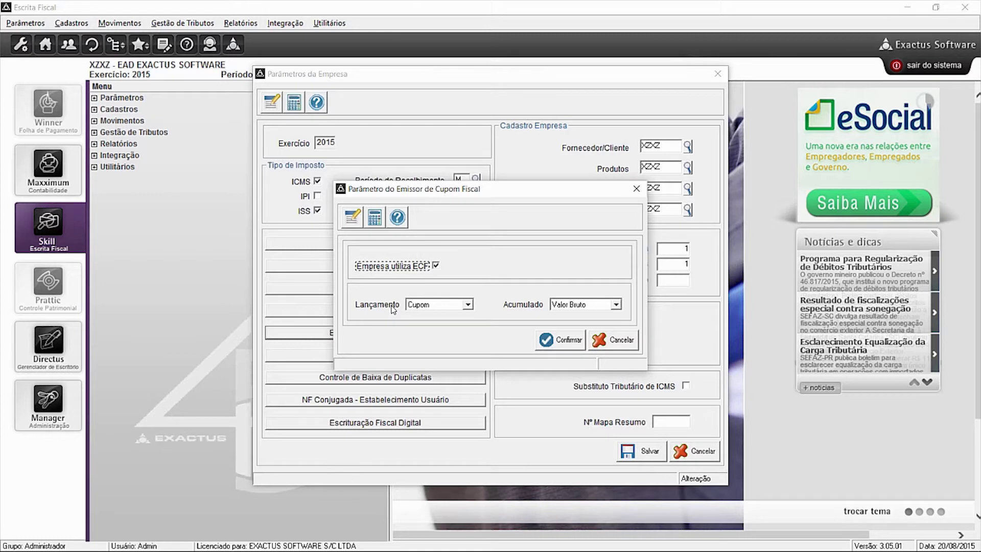
{"action": "left_click", "coordinate": [547, 338]}
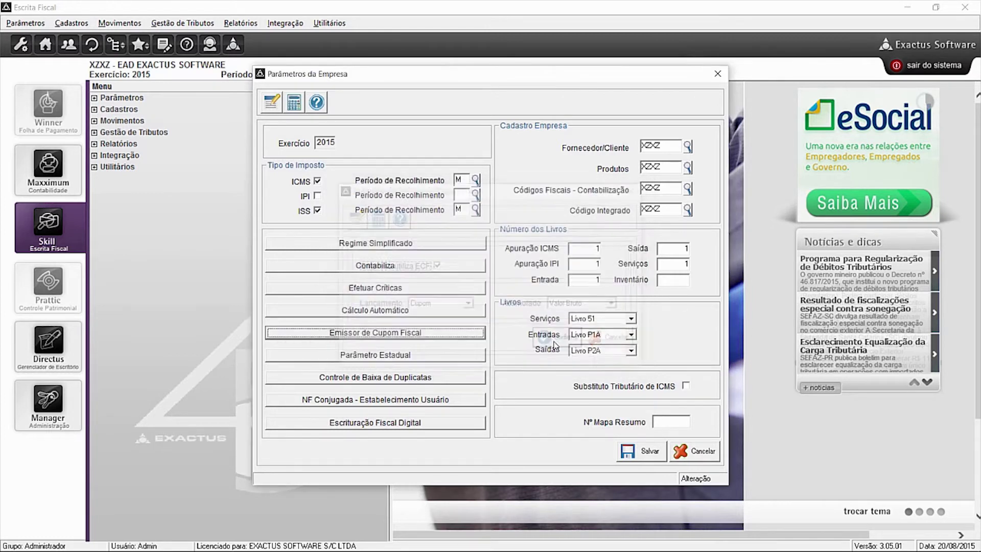
{"action": "left_click", "coordinate": [648, 451]}
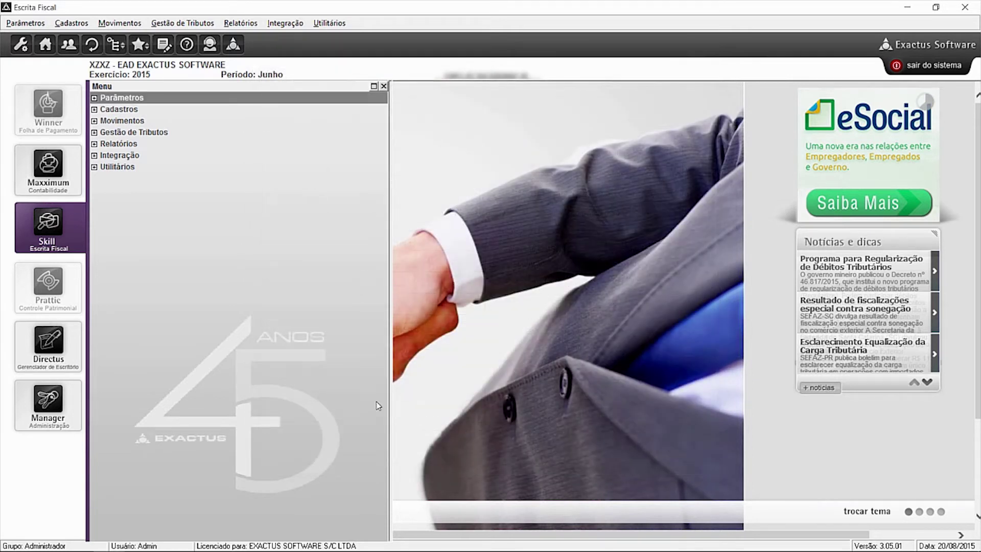
Load equipment 002 in the Equipamento - ECF registration
{"action": "left_click", "coordinate": [72, 23]}
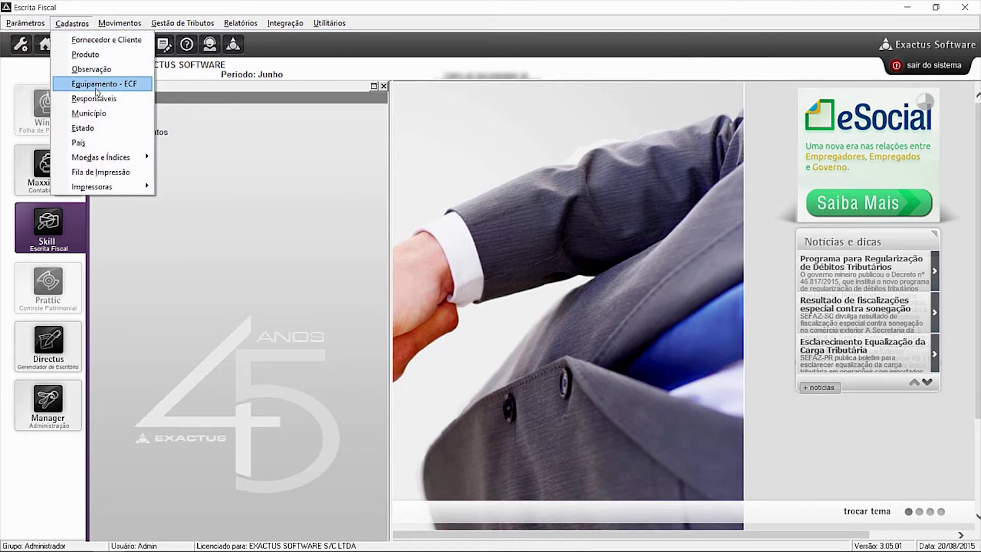
{"action": "left_click", "coordinate": [96, 84]}
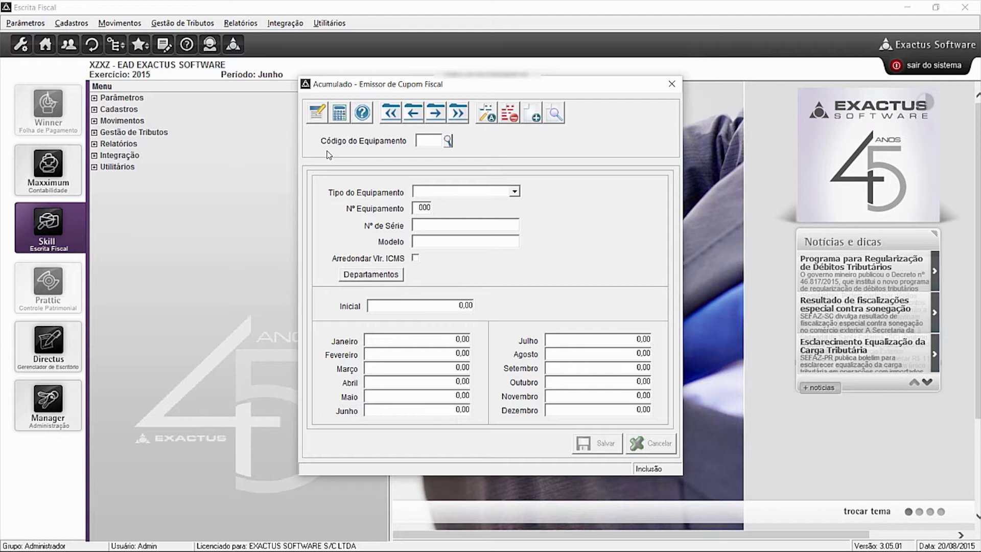
{"action": "key", "text": "F2"}
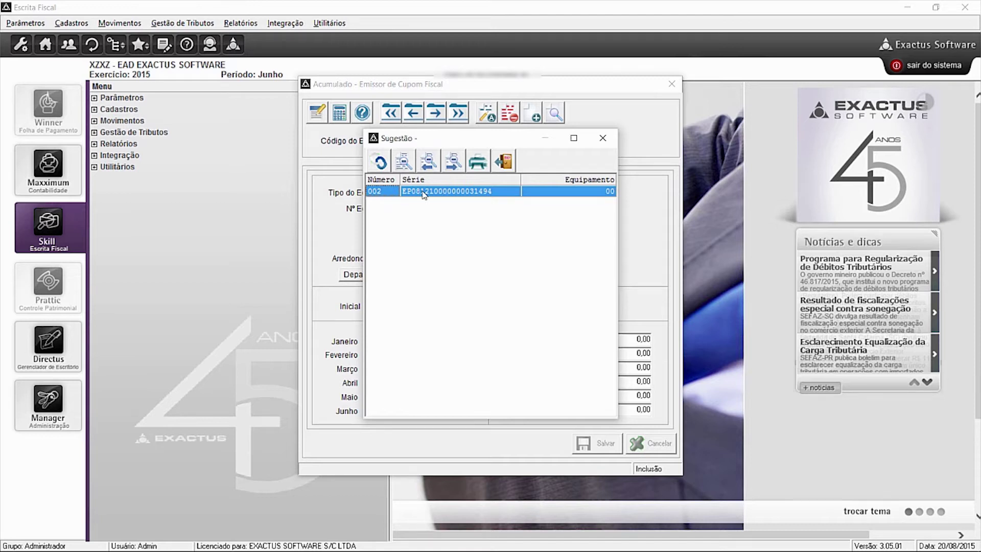
{"action": "double_click", "coordinate": [425, 193]}
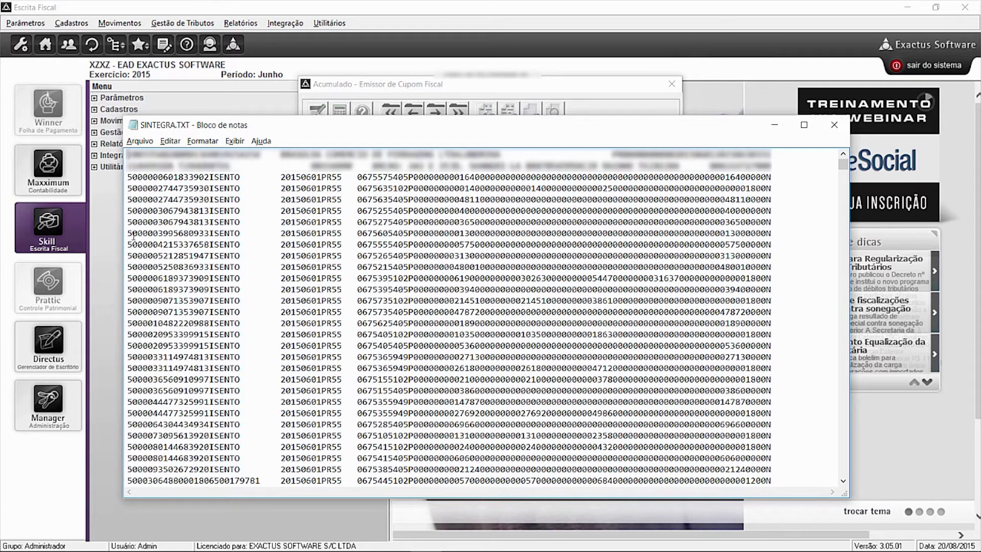
Switch to SINTEGRA.TXT in Notepad and find the 60M and 60A fiscal coupon records
{"action": "left_click_drag", "start_coordinate": [843, 165], "coordinate": [847, 217]}
{"action": "scroll", "coordinate": [316, 259], "scroll_direction": "down", "scroll_amount": 15}
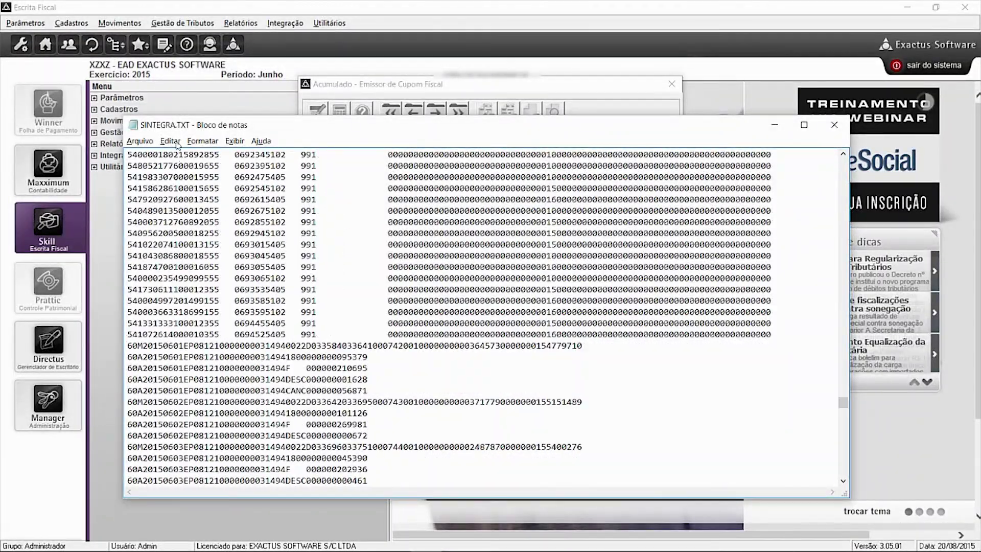
{"action": "left_click_drag", "start_coordinate": [126, 345], "coordinate": [144, 357]}
{"action": "mouse_move", "coordinate": [294, 549]}
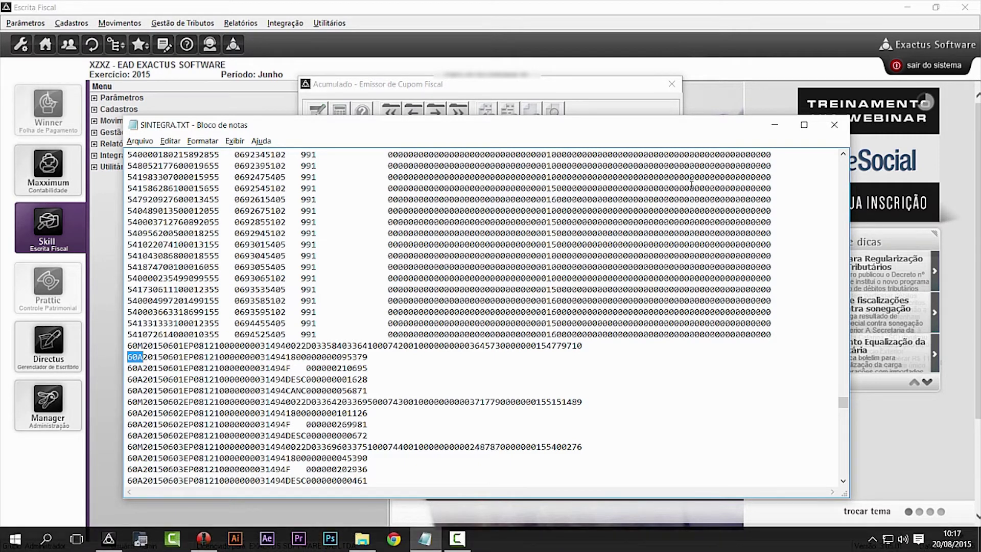
{"action": "left_click", "coordinate": [775, 124]}
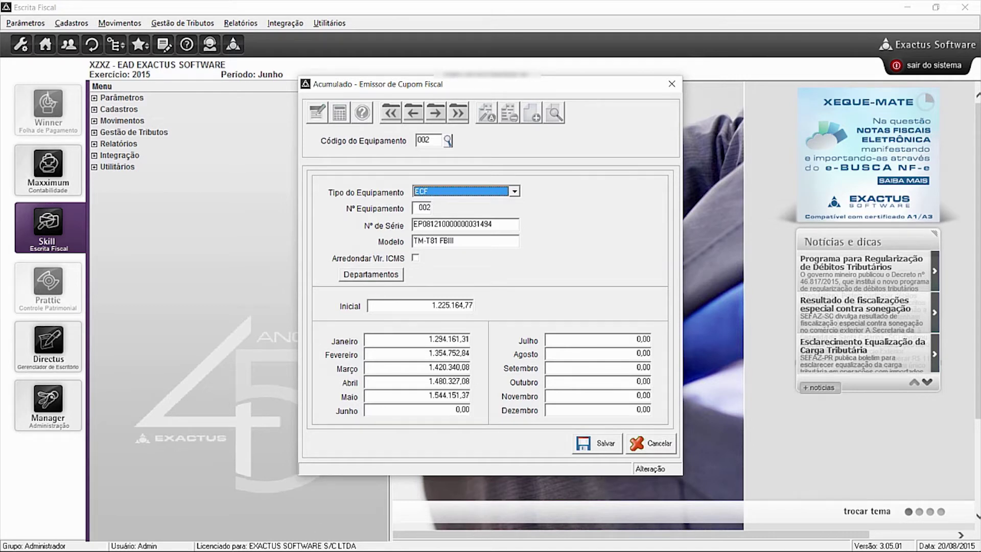
Highlight the document model code 2D in the first 60M record of SINTEGRA.TXT and return to the equipment registration
{"action": "left_click", "coordinate": [361, 540]}
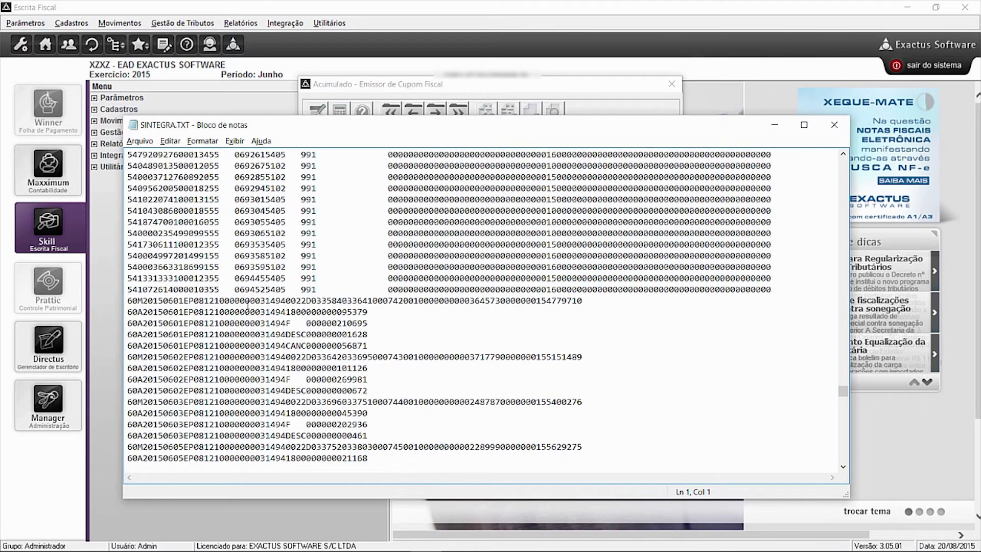
{"action": "left_click", "coordinate": [300, 301]}
{"action": "key", "text": "shift+Right"}
{"action": "left_click_drag", "start_coordinate": [305, 301], "coordinate": [311, 302]}
{"action": "left_click", "coordinate": [778, 128]}
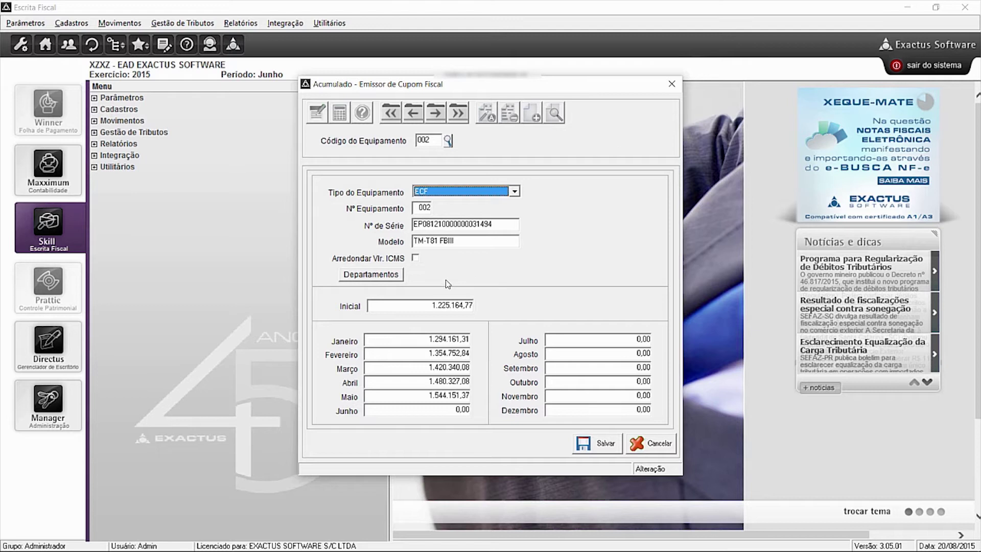
Highlight equipment number 002 in the first 60M record of SINTEGRA.TXT to compare it with the equipment registration
{"action": "mouse_move", "coordinate": [326, 550]}
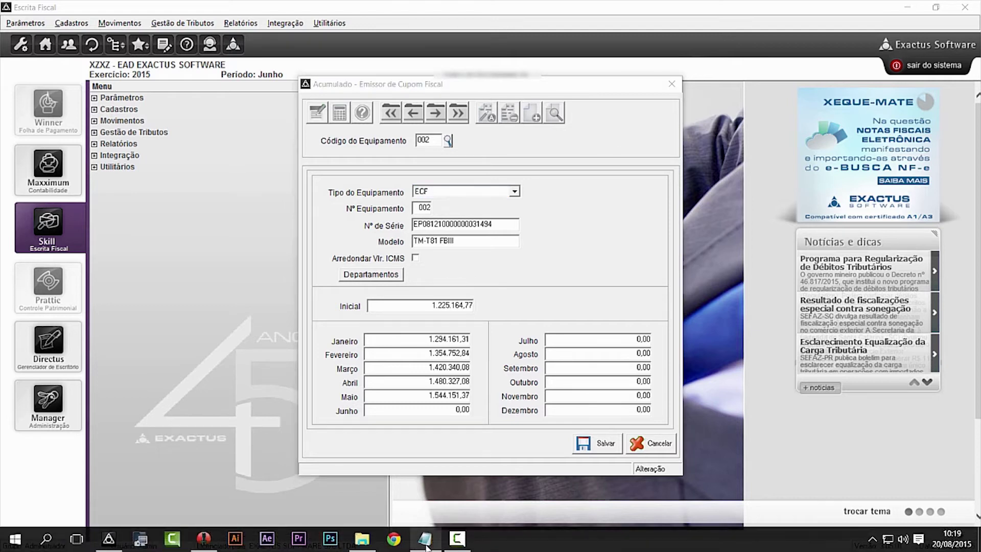
{"action": "left_click", "coordinate": [427, 546]}
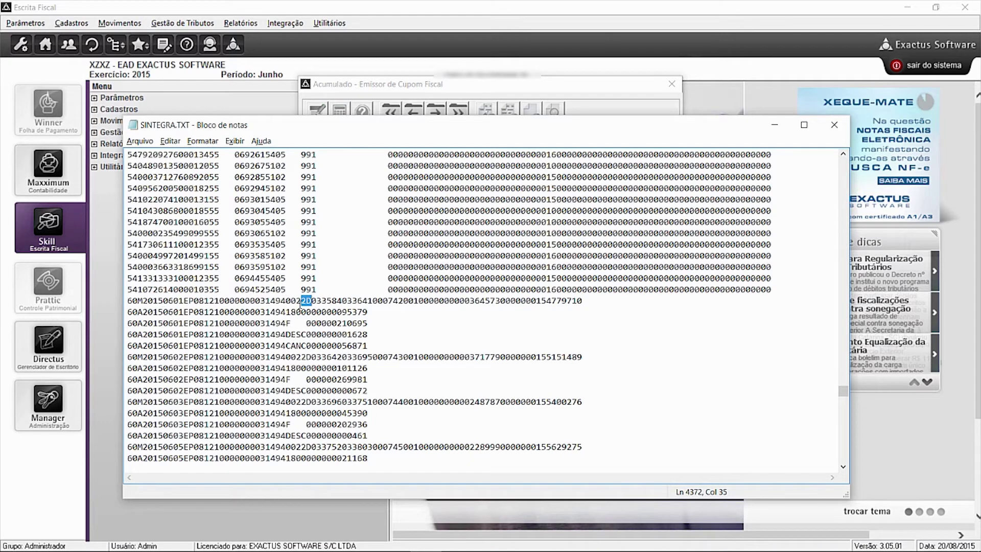
{"action": "left_click", "coordinate": [288, 300]}
{"action": "left_click_drag", "start_coordinate": [286, 301], "coordinate": [301, 301]}
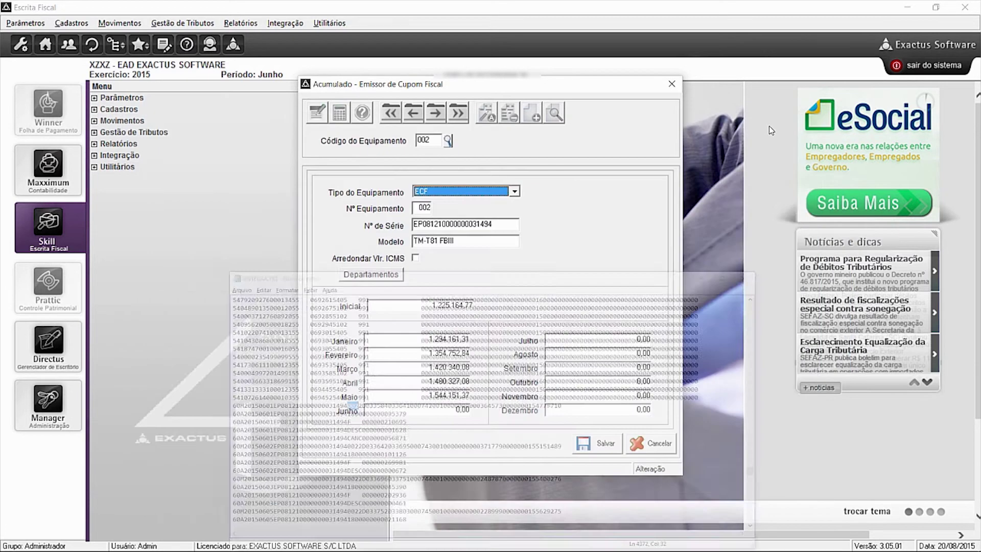
{"action": "left_click", "coordinate": [773, 125]}
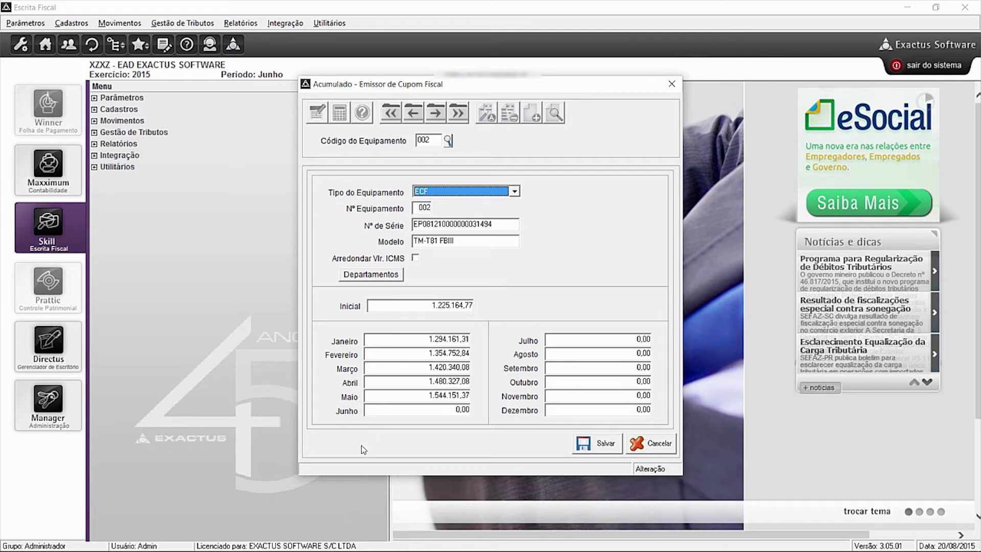
Highlight the equipment serial number in the first 60M record of SINTEGRA.TXT to compare it with the registered Nº de Série
{"action": "mouse_move", "coordinate": [357, 548]}
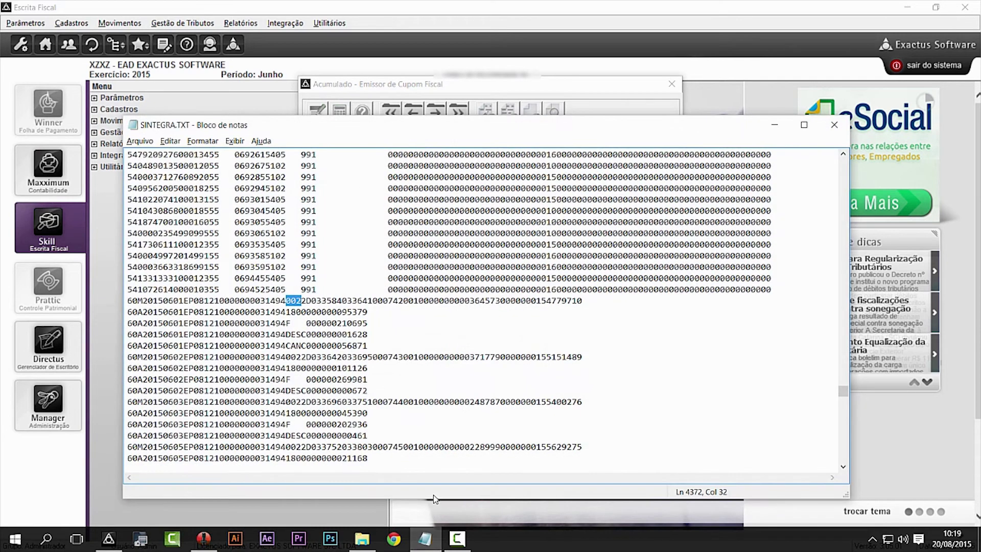
{"action": "left_click", "coordinate": [183, 301]}
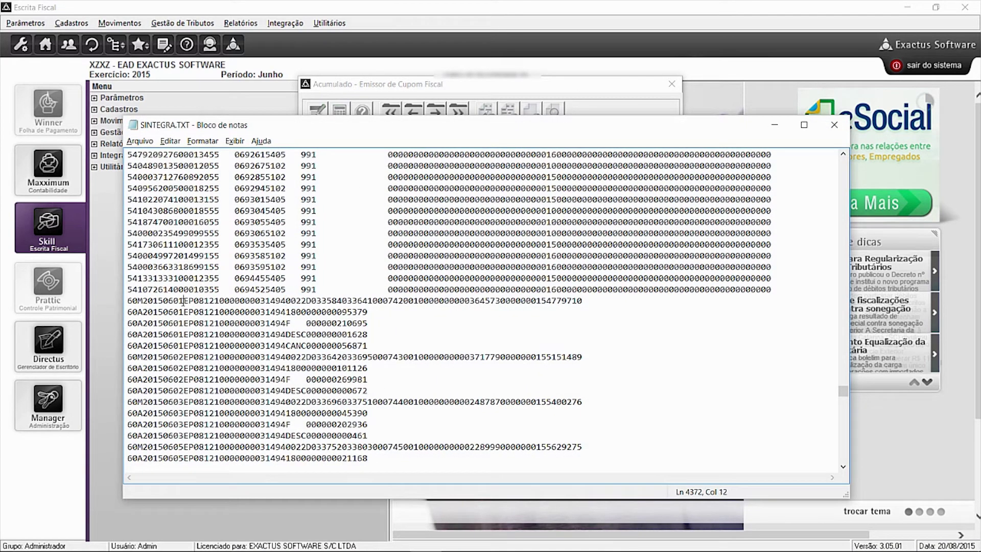
{"action": "left_click_drag", "start_coordinate": [183, 301], "coordinate": [284, 306]}
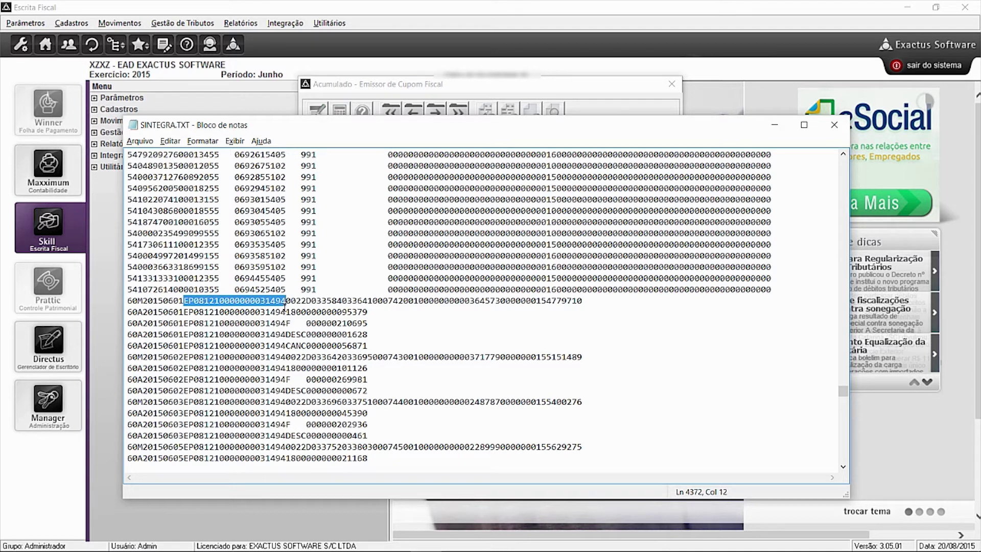
{"action": "left_click", "coordinate": [774, 126]}
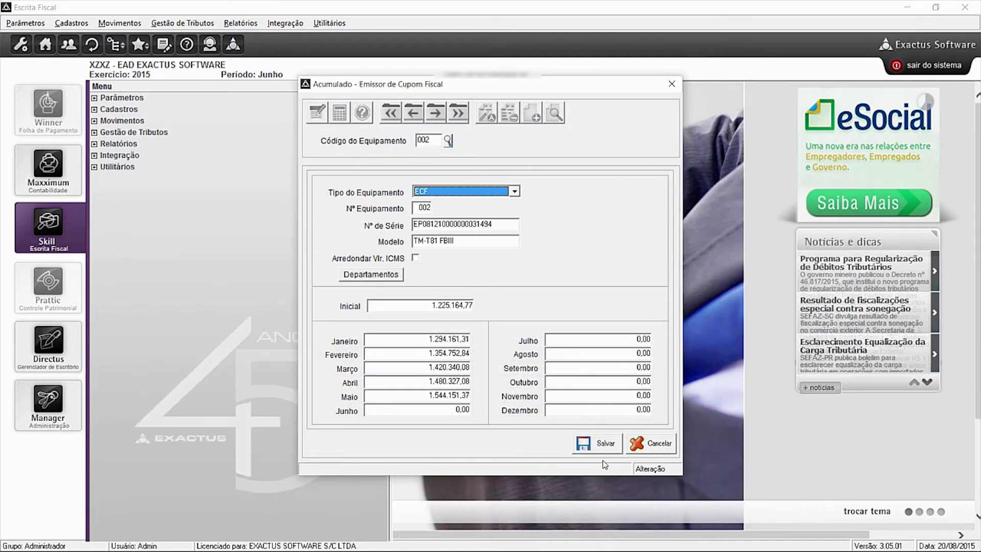
Check equipment 002's departments against tax codes 18 and F in the 60A records of SINTEGRA.TXT, then confirm and save the registration
{"action": "left_click", "coordinate": [393, 276]}
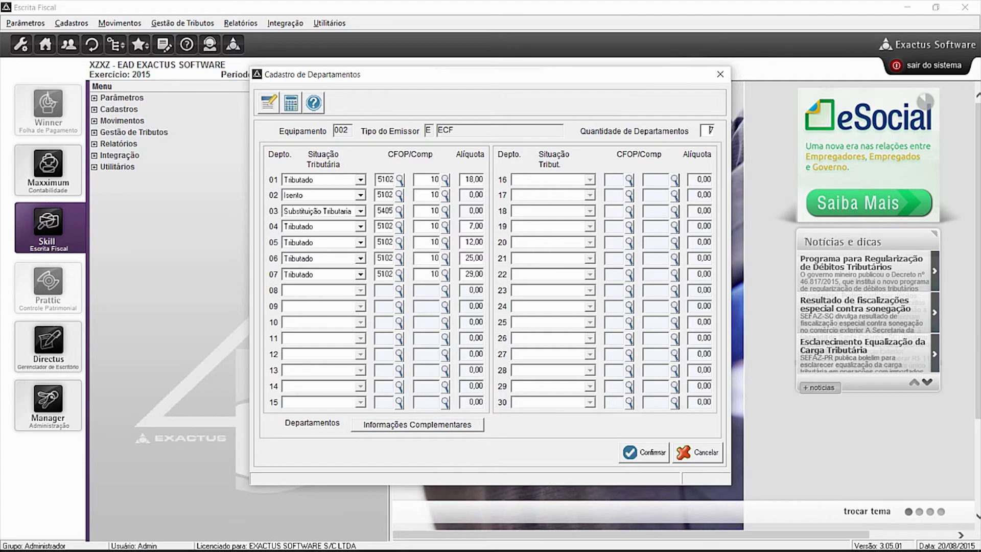
{"action": "left_click", "coordinate": [423, 547]}
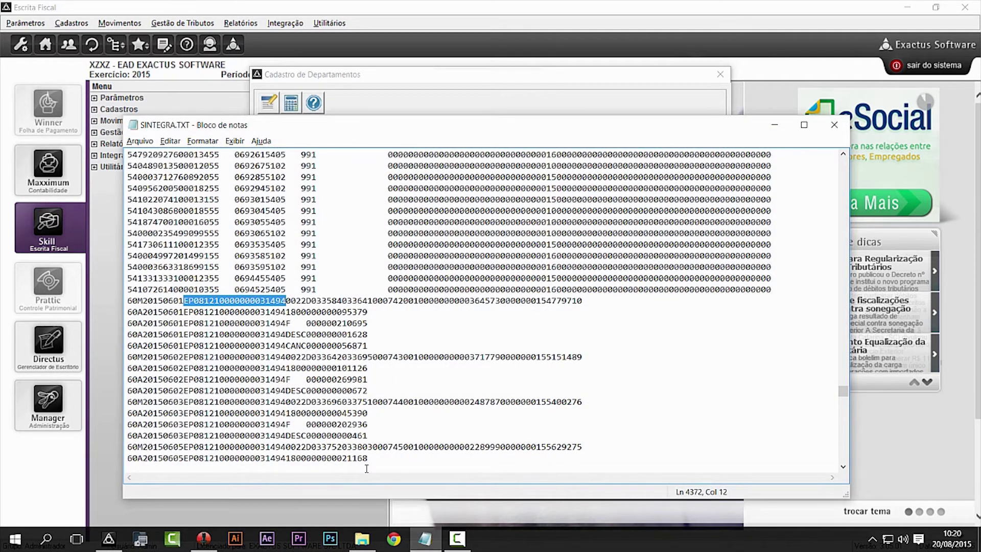
{"action": "left_click_drag", "start_coordinate": [127, 312], "coordinate": [142, 315]}
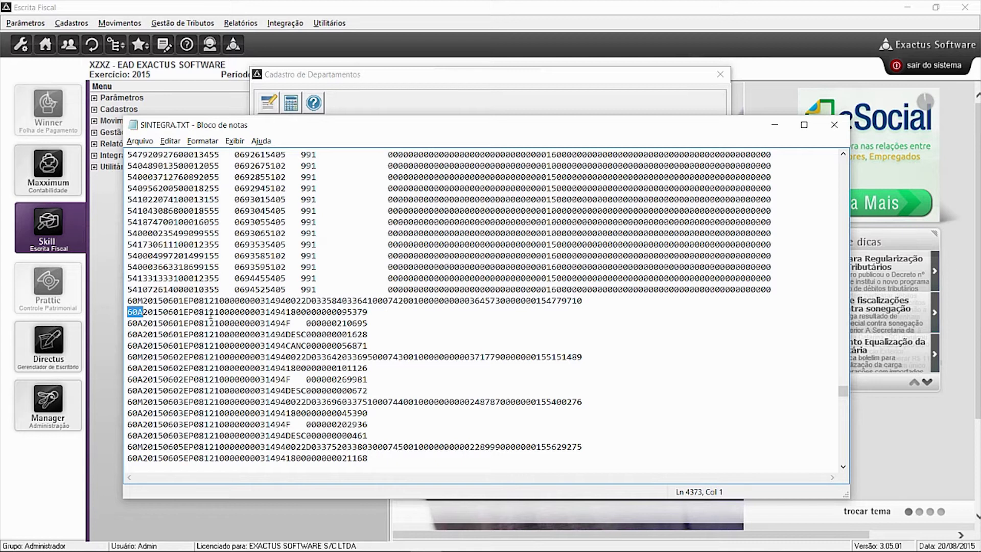
{"action": "left_click", "coordinate": [287, 313]}
{"action": "left_click_drag", "start_coordinate": [287, 312], "coordinate": [296, 314]}
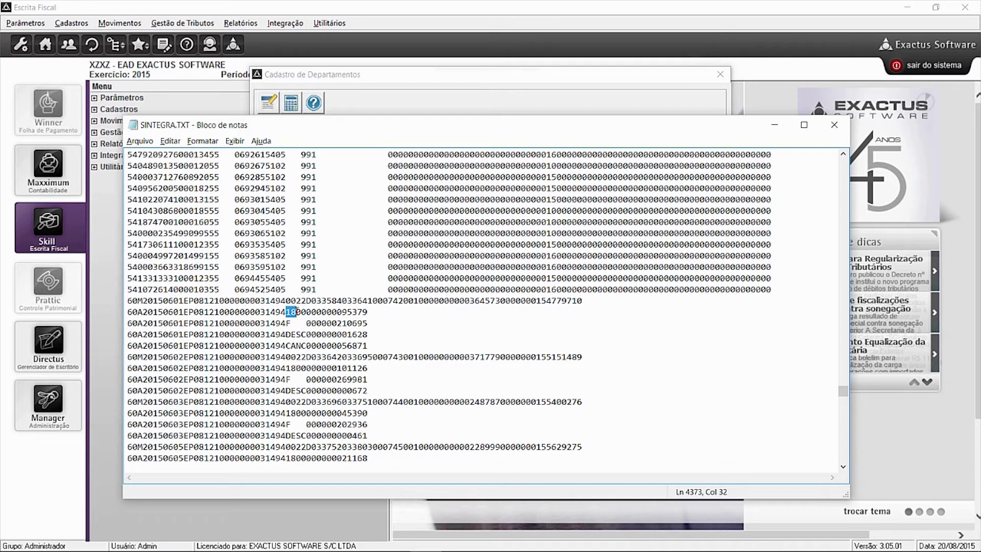
{"action": "left_click_drag", "start_coordinate": [286, 323], "coordinate": [292, 323]}
{"action": "left_click", "coordinate": [774, 124]}
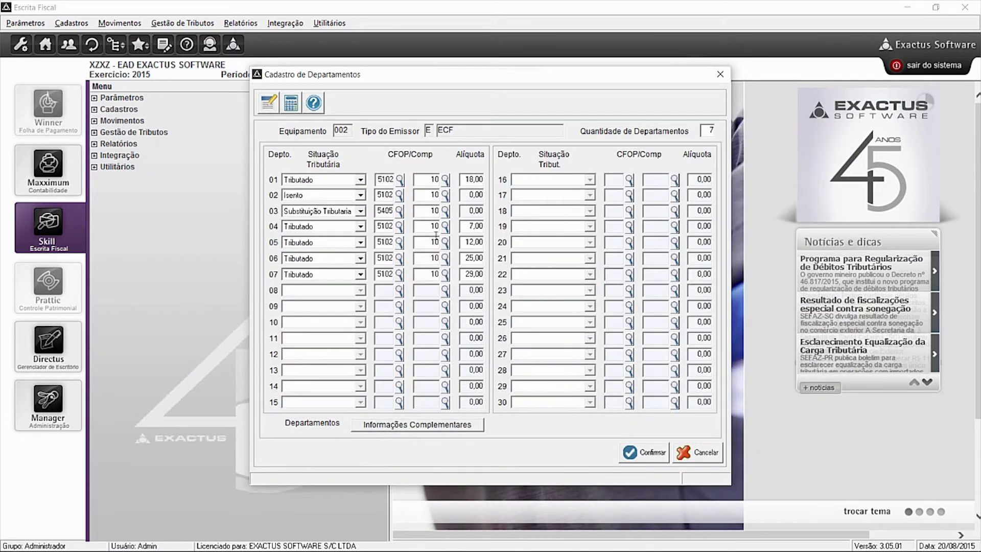
{"action": "left_click", "coordinate": [647, 456]}
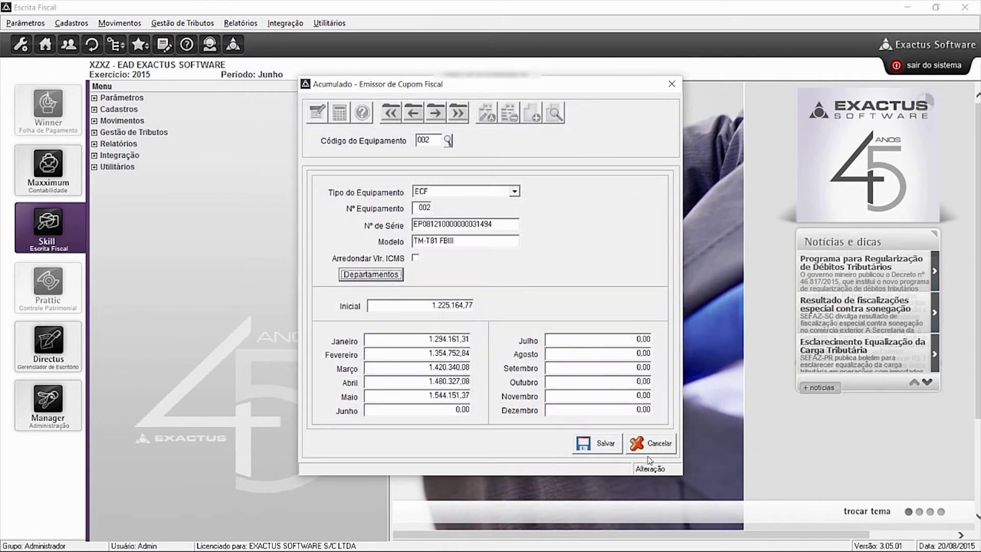
{"action": "left_click", "coordinate": [592, 446]}
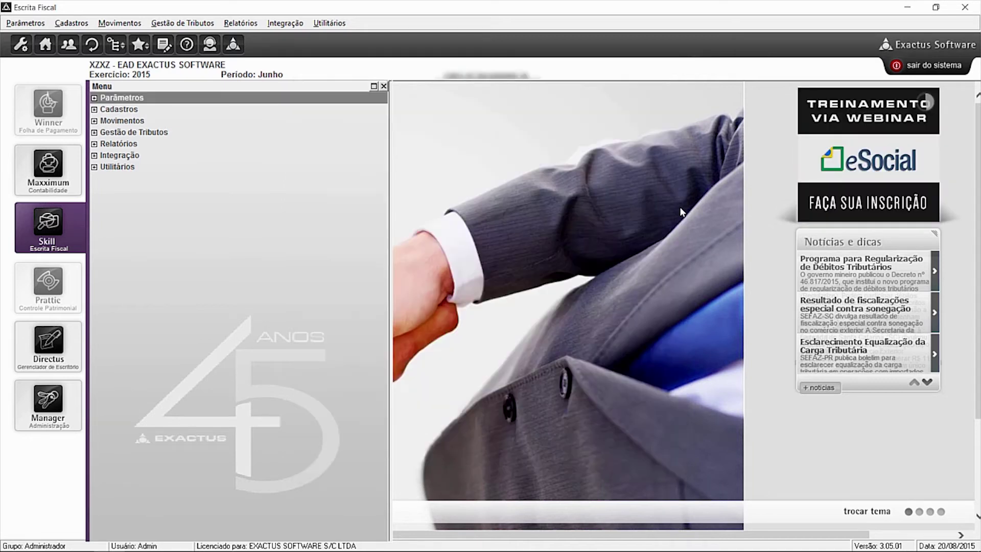
Save the Sintegra record parameters with generation of records 60 R, 60 D and 60 I enabled
{"action": "left_click", "coordinate": [26, 23]}
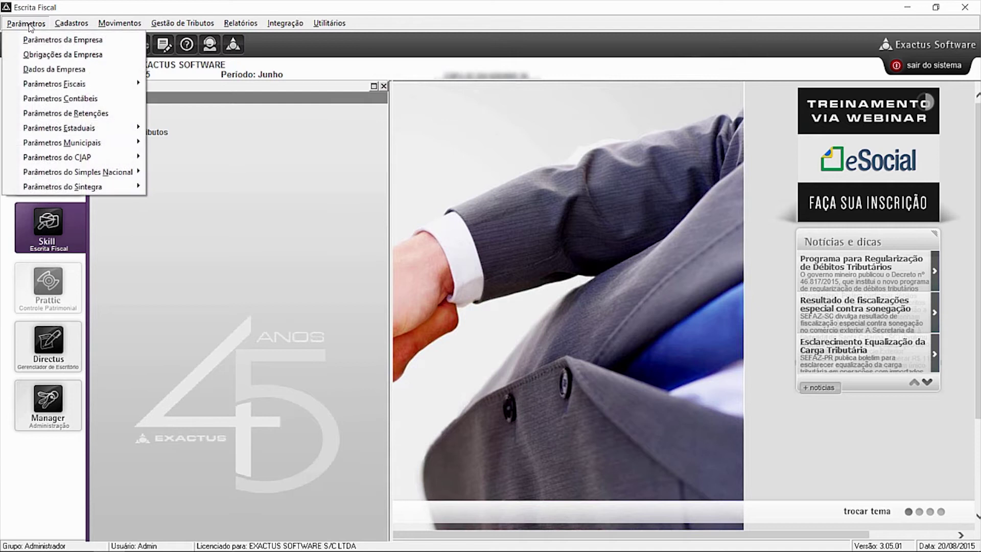
{"action": "mouse_move", "coordinate": [118, 186]}
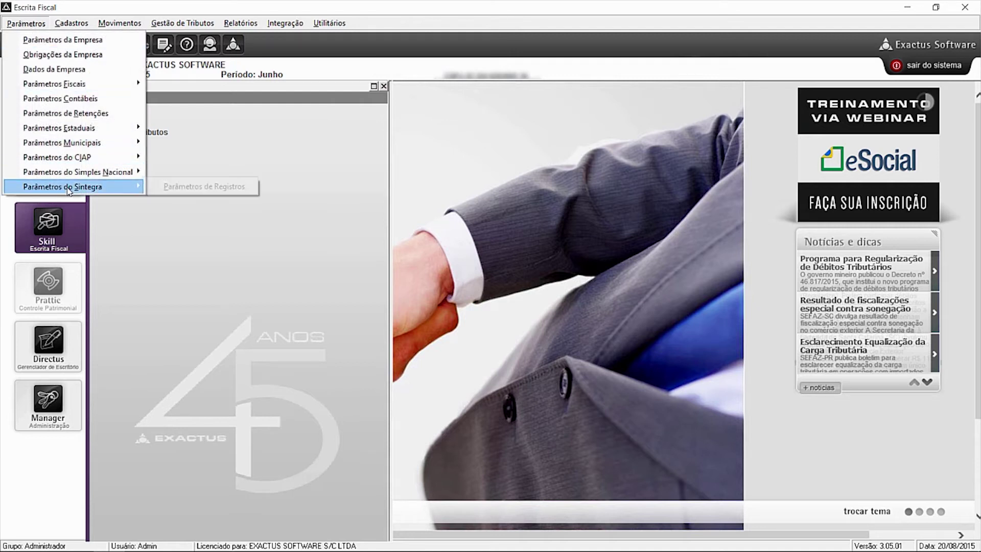
{"action": "left_click", "coordinate": [205, 186]}
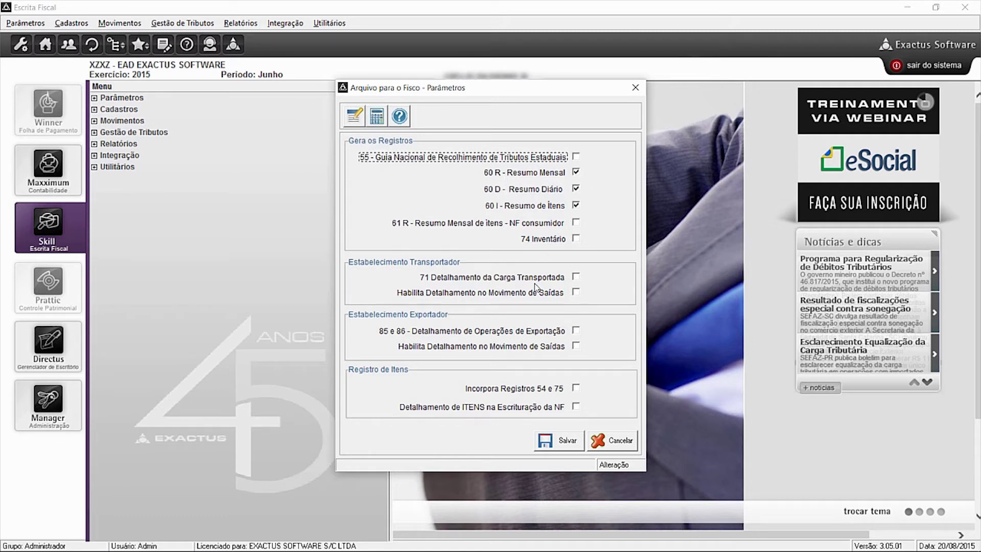
{"action": "left_click", "coordinate": [565, 444]}
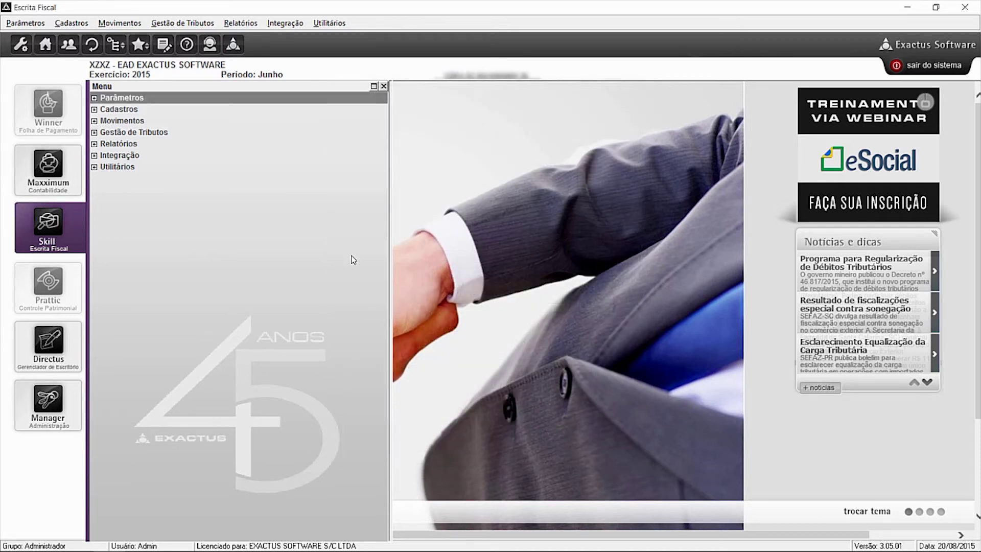
Open the Sintegra document import and agree to continue past the database backup reminder
{"action": "left_click", "coordinate": [279, 23]}
{"action": "mouse_move", "coordinate": [322, 55]}
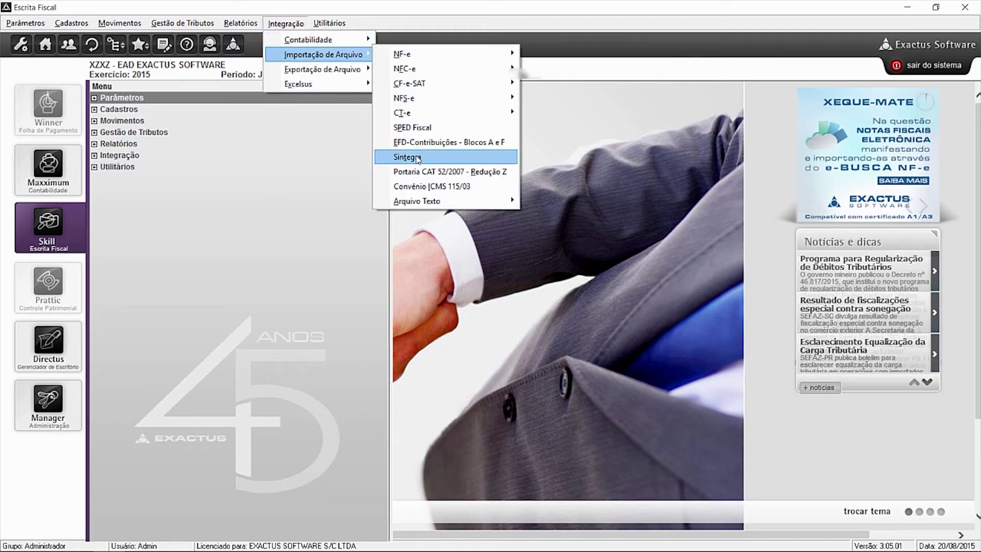
{"action": "mouse_move", "coordinate": [109, 26]}
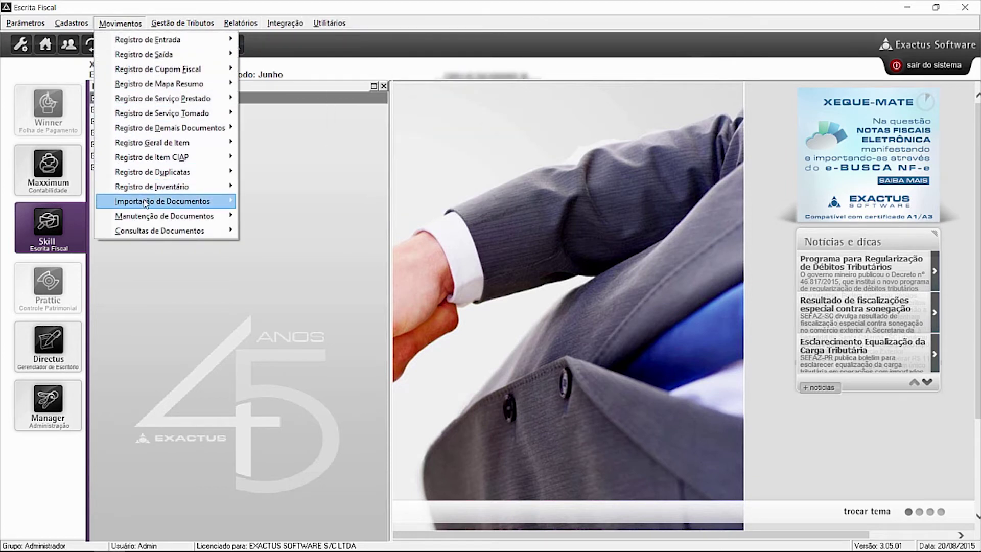
{"action": "mouse_move", "coordinate": [145, 203]}
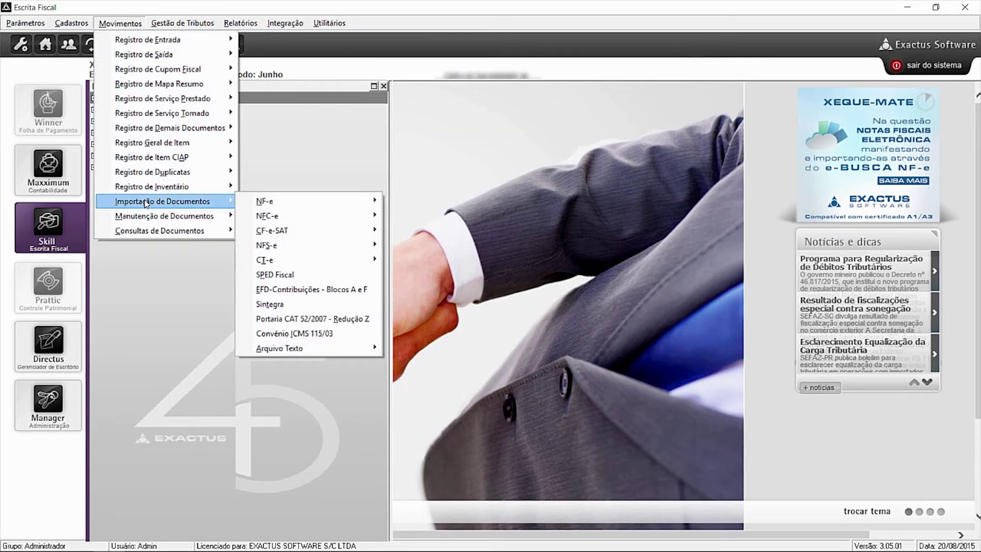
{"action": "left_click", "coordinate": [291, 304]}
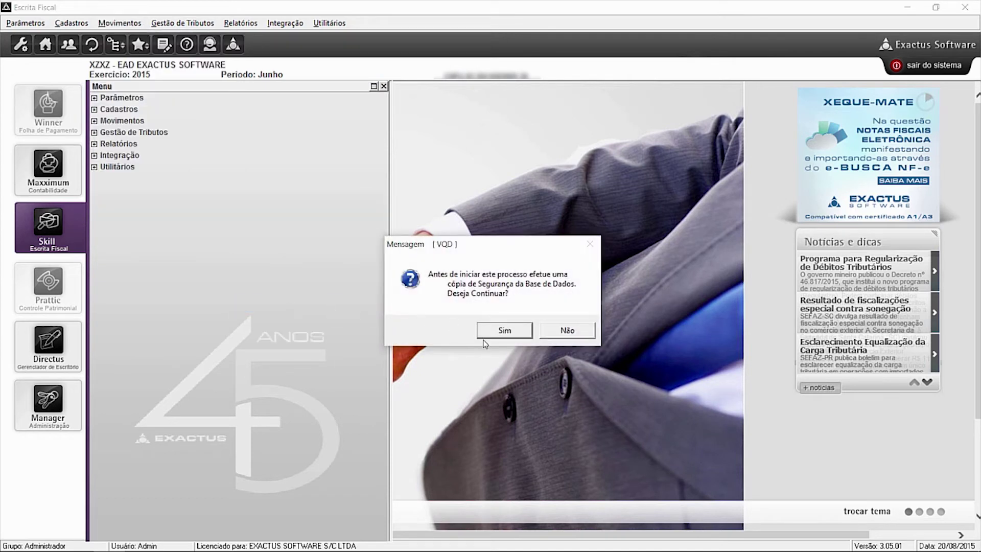
{"action": "left_click", "coordinate": [503, 333]}
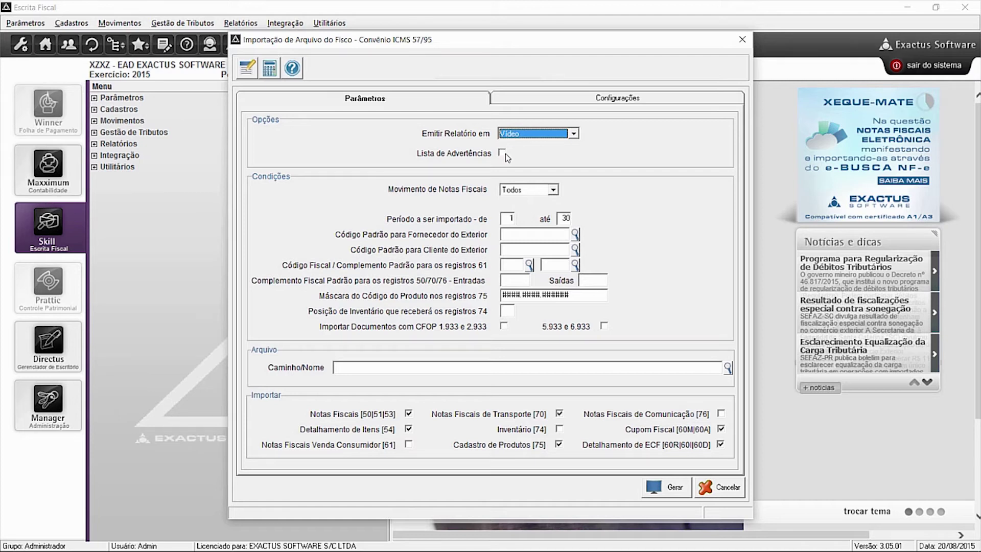
Enable Lista de Advertências and choose Todos for Movimento de Notas Fiscais in the import parameters
{"action": "left_click", "coordinate": [503, 153]}
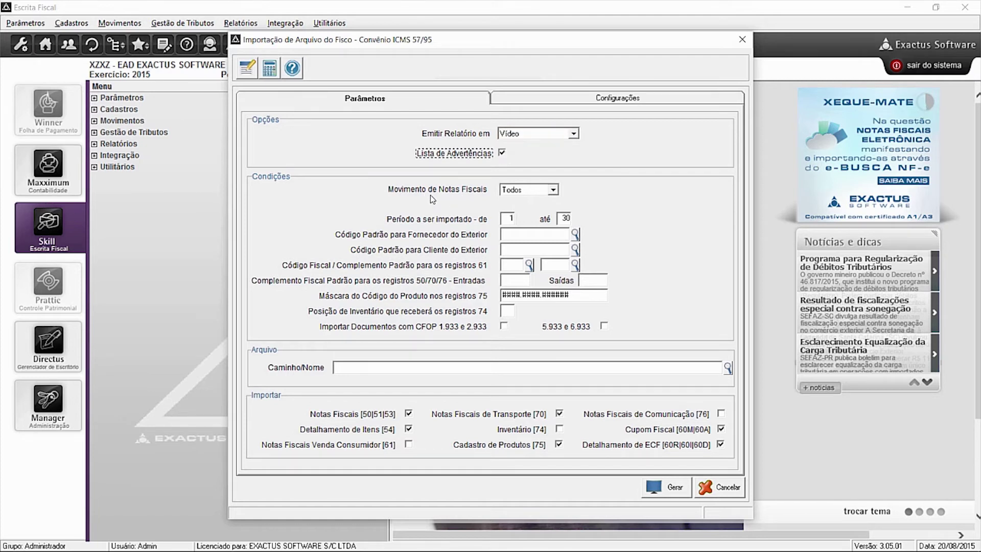
{"action": "left_click", "coordinate": [554, 190]}
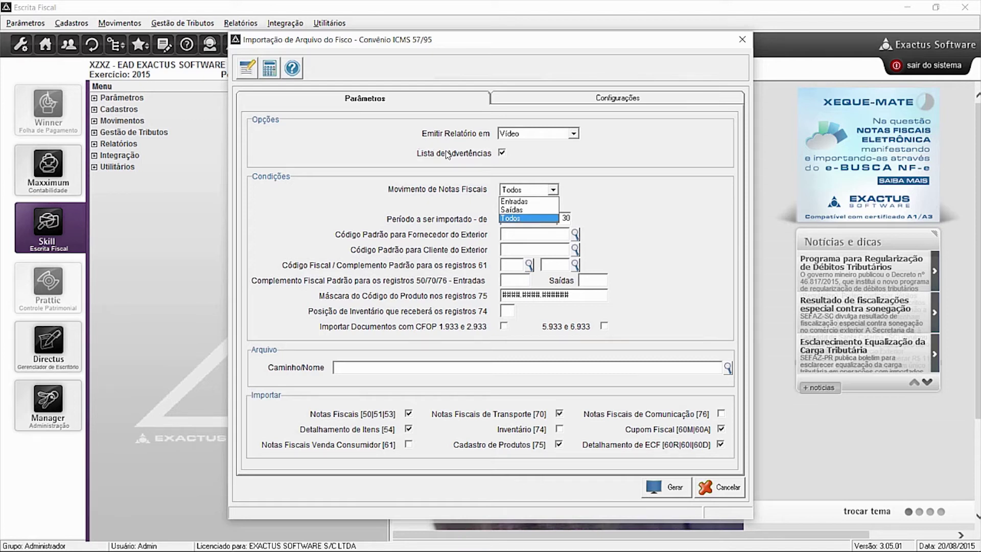
{"action": "left_click", "coordinate": [509, 218]}
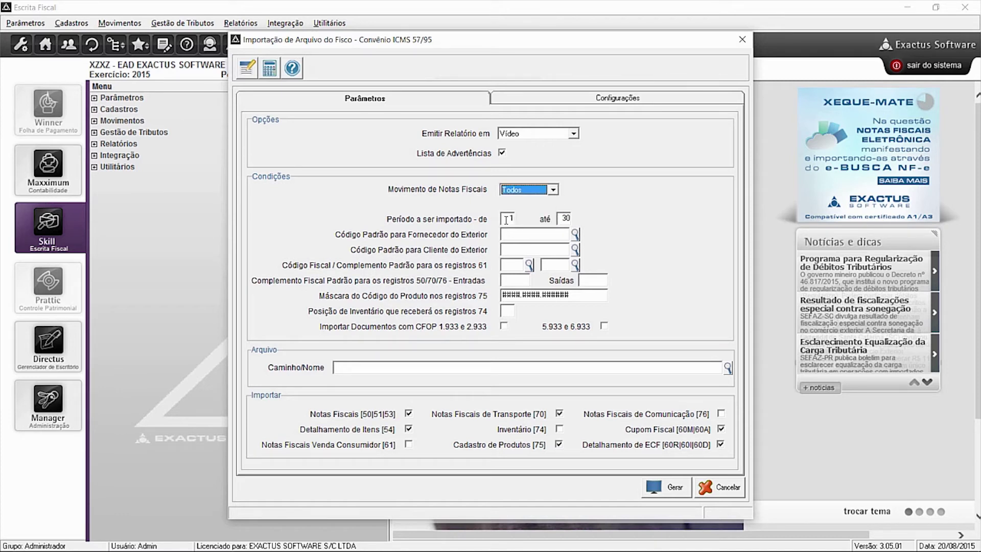
{"action": "left_click", "coordinate": [506, 219]}
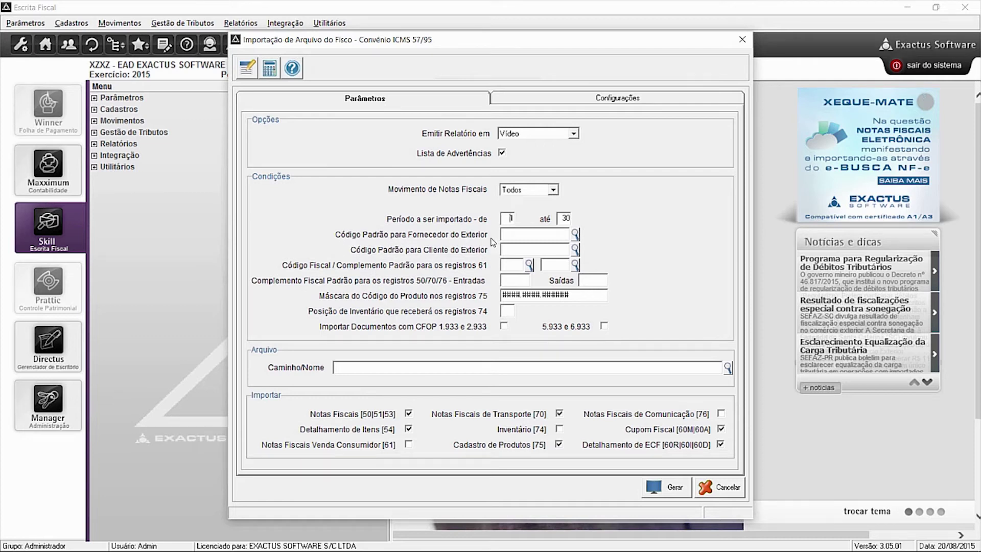
{"action": "left_click", "coordinate": [520, 232]}
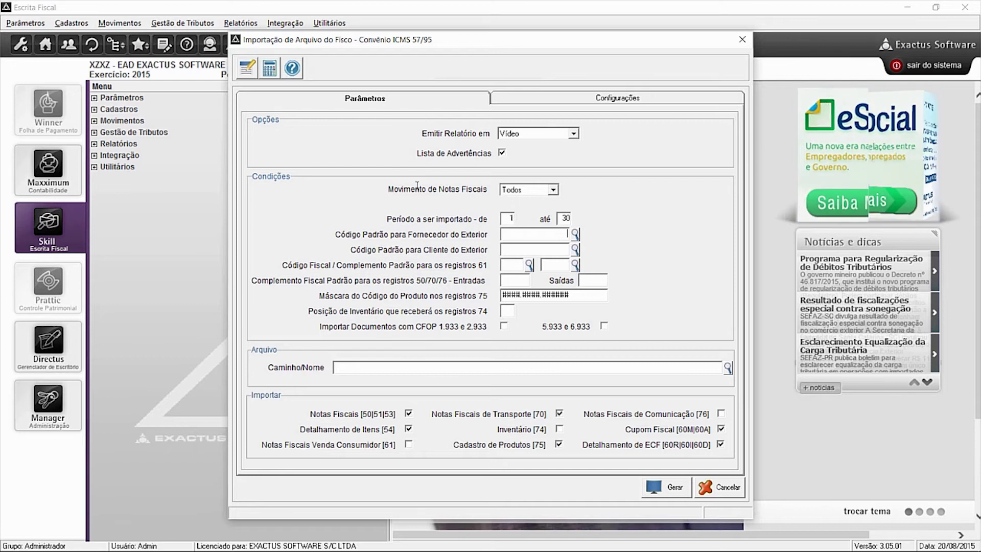
Try to fill in a supplier/customer record named TESTE for foreign parties, including its code, person type, CPF/CNPJ and UF
{"action": "double_click", "coordinate": [513, 229]}
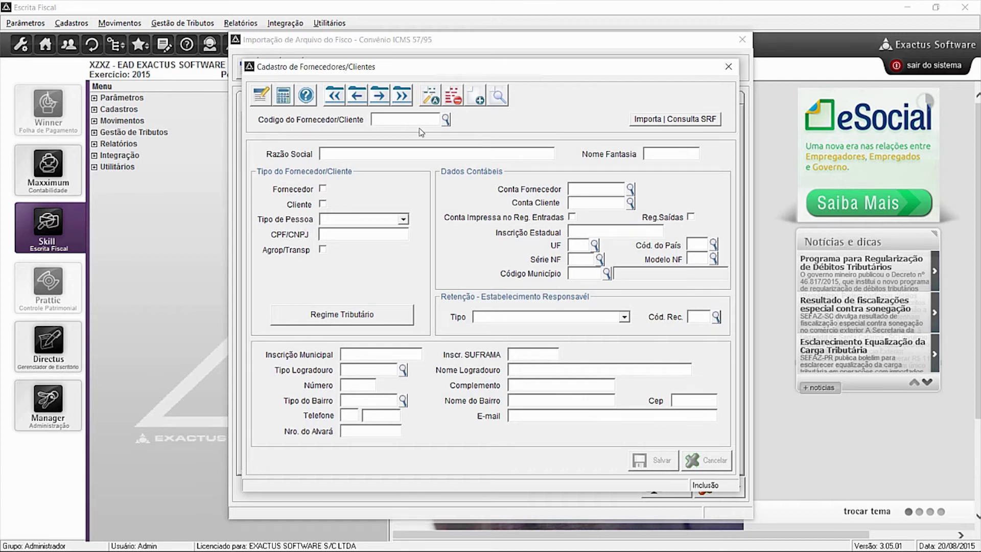
{"action": "type", "text": "88888"}
{"action": "key", "text": "Tab"}
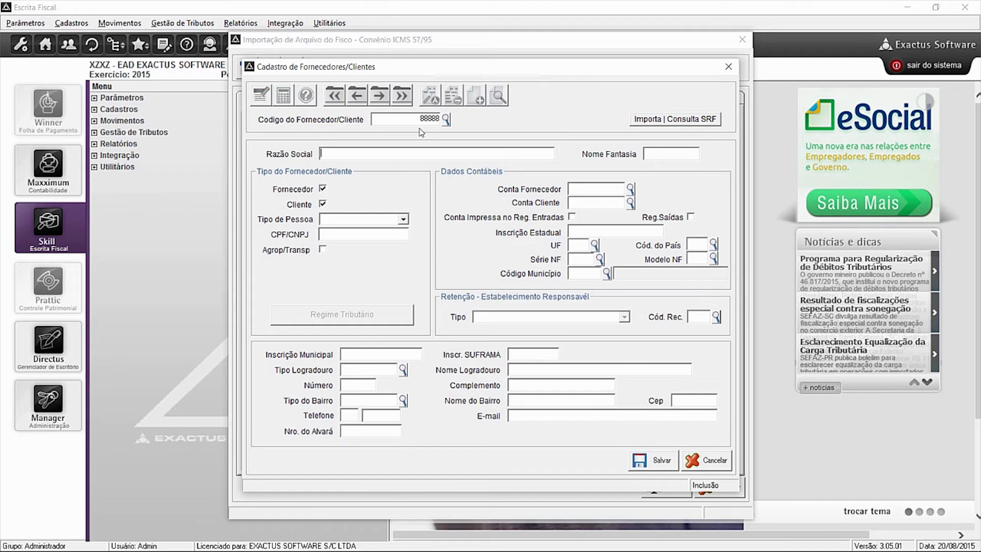
{"action": "type", "text": "TESTE"}
{"action": "key", "text": "Tab"}
{"action": "key", "text": "Tab"}
{"action": "key", "text": "Tab"}
{"action": "key", "text": "alt+Down"}
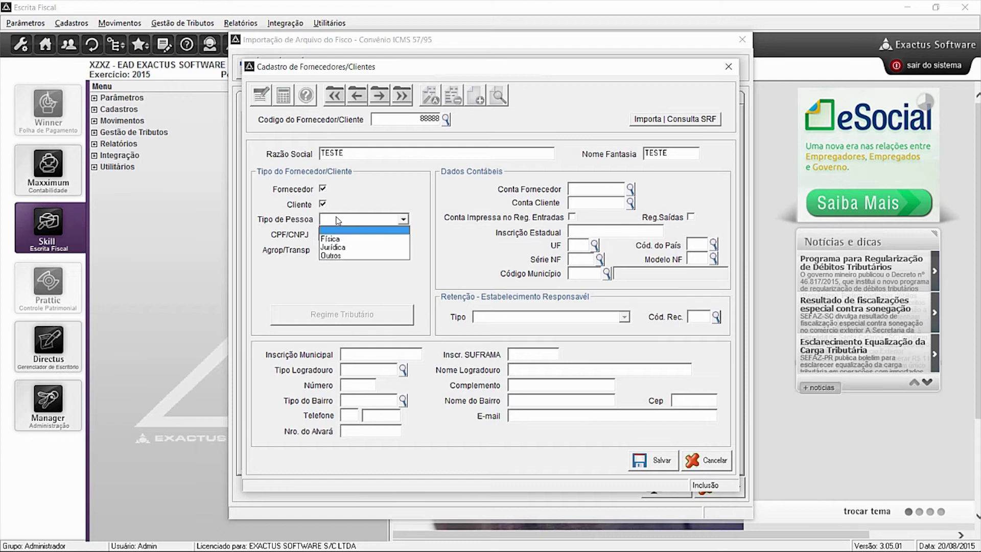
{"action": "left_click", "coordinate": [338, 256]}
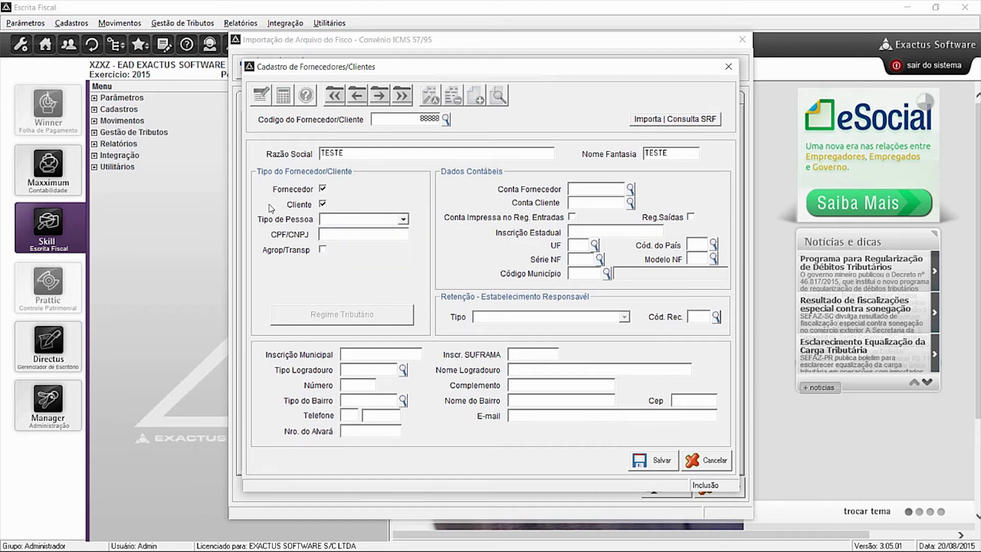
{"action": "key", "text": "Tab"}
{"action": "type", "text": "88888"}
{"action": "left_click", "coordinate": [594, 245]}
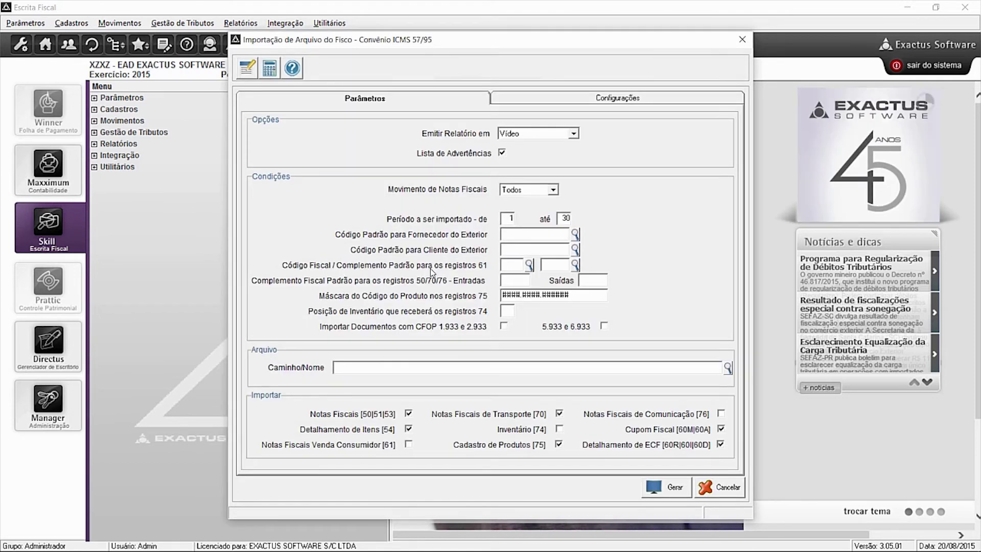
Select C:\SINTEGRA\SINTEGRA.TXT as the source file and run the Sintegra import
{"action": "left_click", "coordinate": [498, 267]}
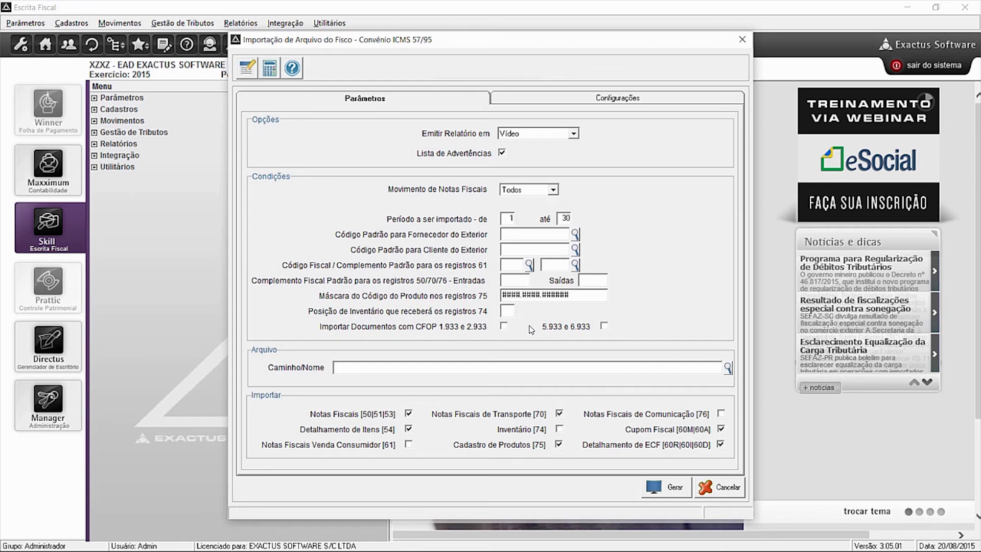
{"action": "left_click", "coordinate": [293, 367]}
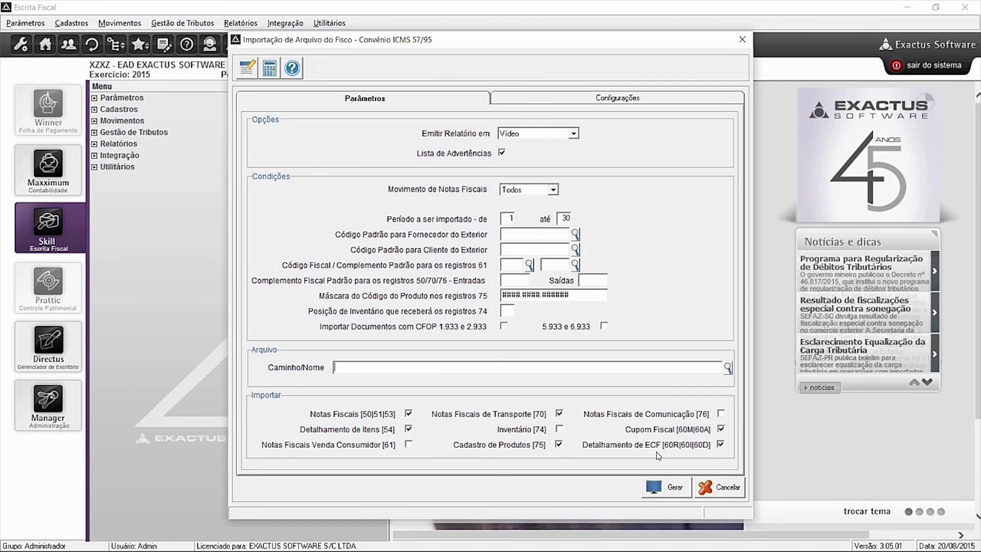
{"action": "double_click", "coordinate": [357, 366]}
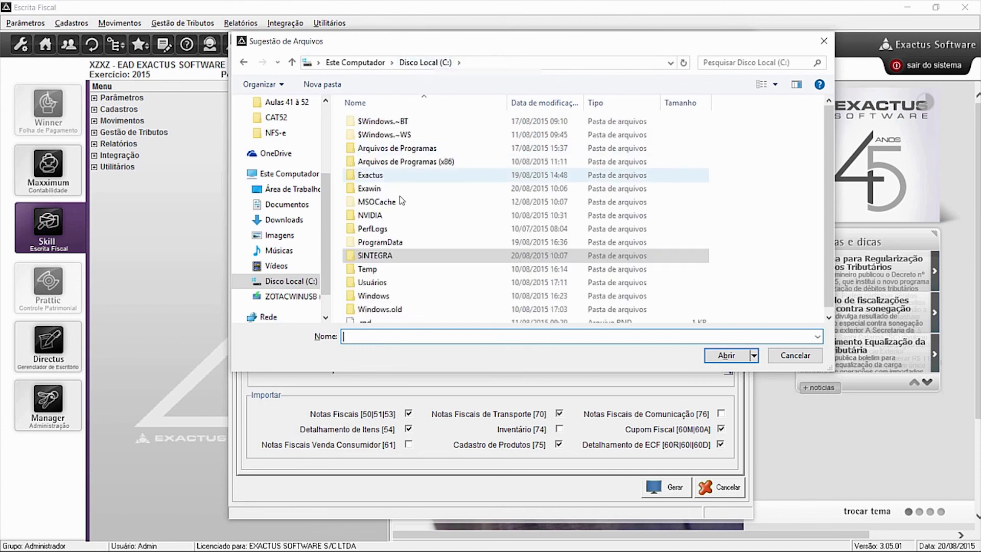
{"action": "double_click", "coordinate": [387, 254]}
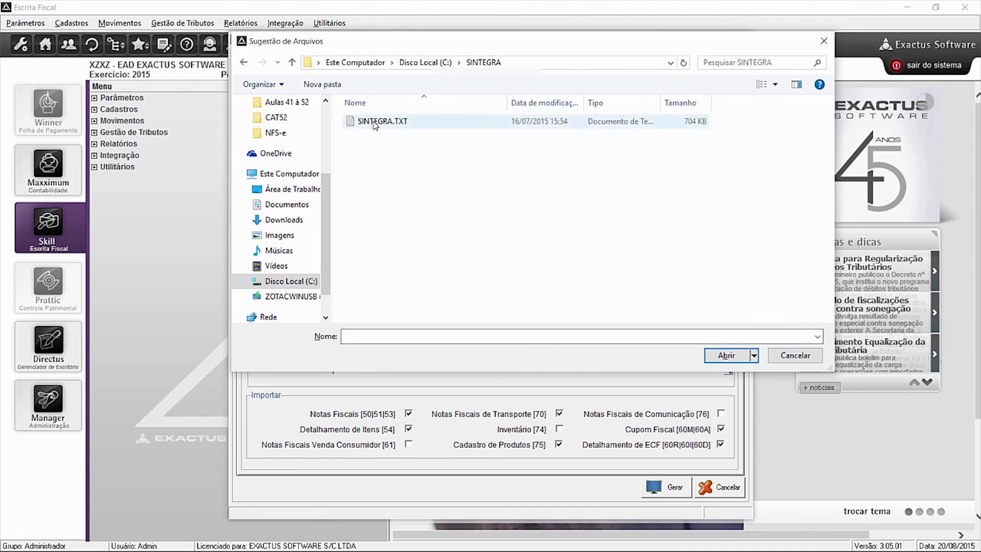
{"action": "left_click", "coordinate": [374, 121]}
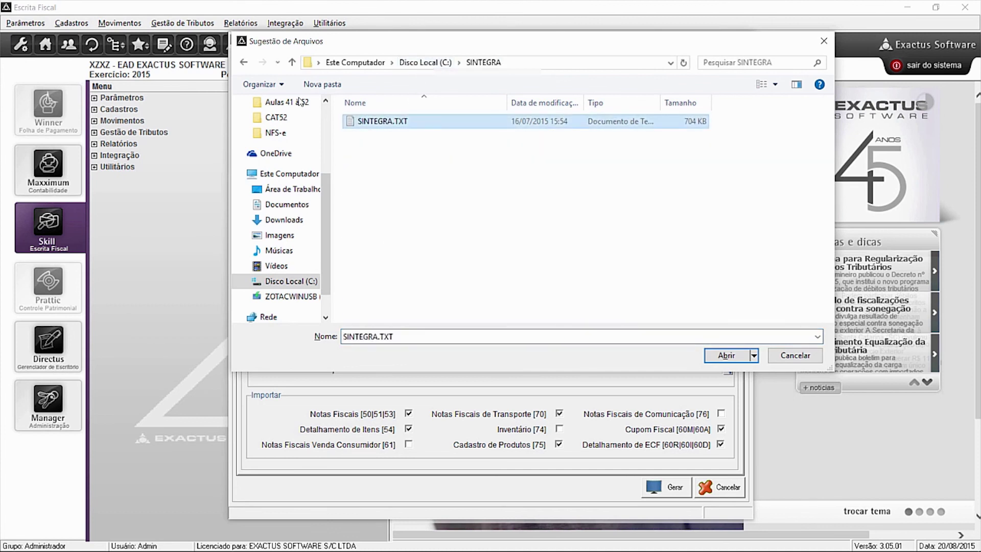
{"action": "left_click", "coordinate": [725, 355]}
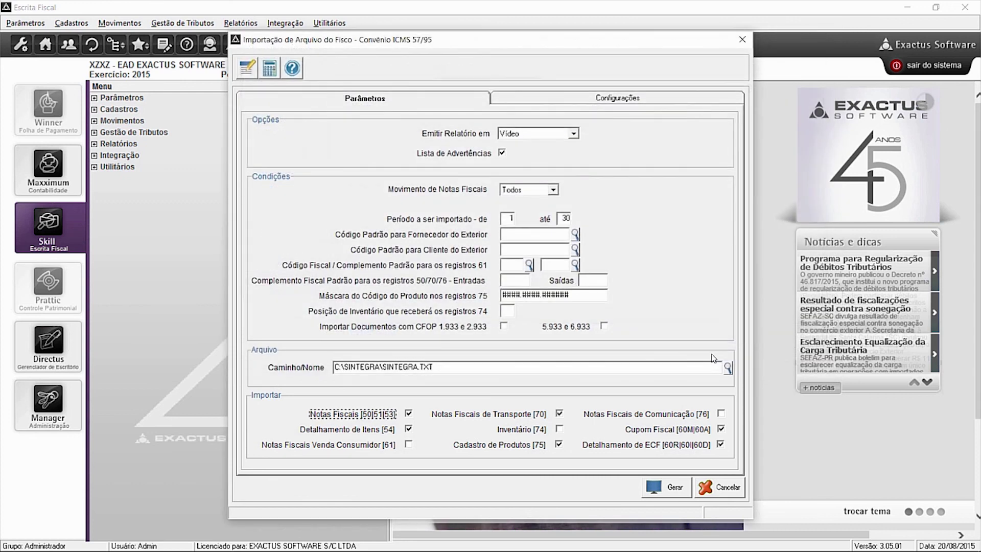
{"action": "left_click", "coordinate": [670, 492]}
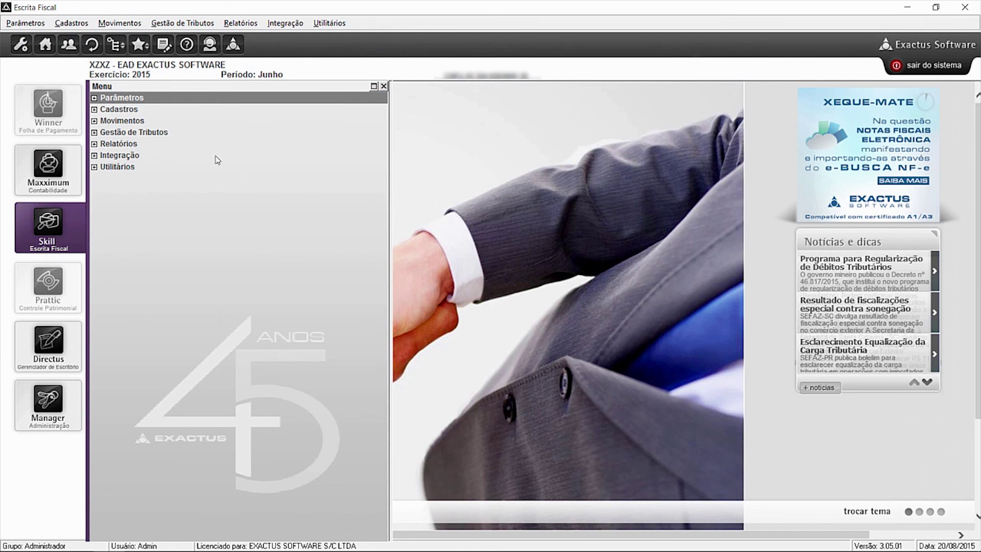
Open the Registro de Saída documents to check the imported fiscal coupon entries
{"action": "left_click", "coordinate": [122, 26]}
{"action": "mouse_move", "coordinate": [232, 55]}
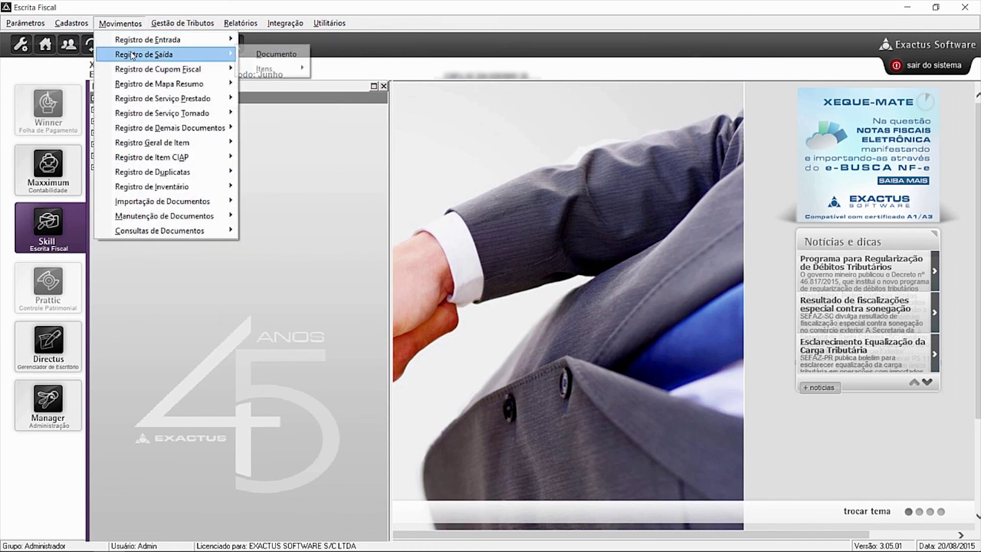
{"action": "left_click", "coordinate": [266, 55]}
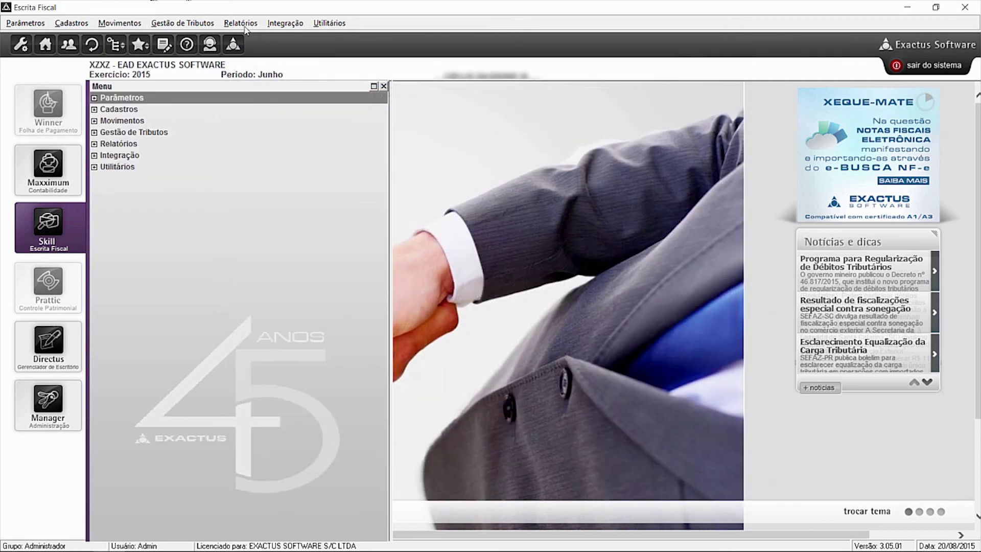
Generate the Registro de Saída report for month 06
{"action": "left_click", "coordinate": [241, 23]}
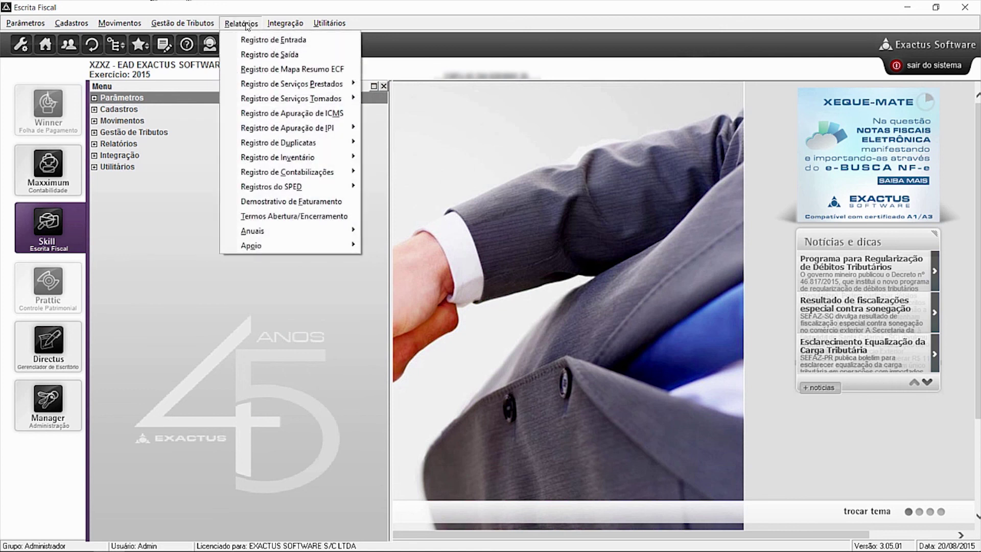
{"action": "left_click", "coordinate": [263, 58]}
{"action": "key", "text": "Return"}
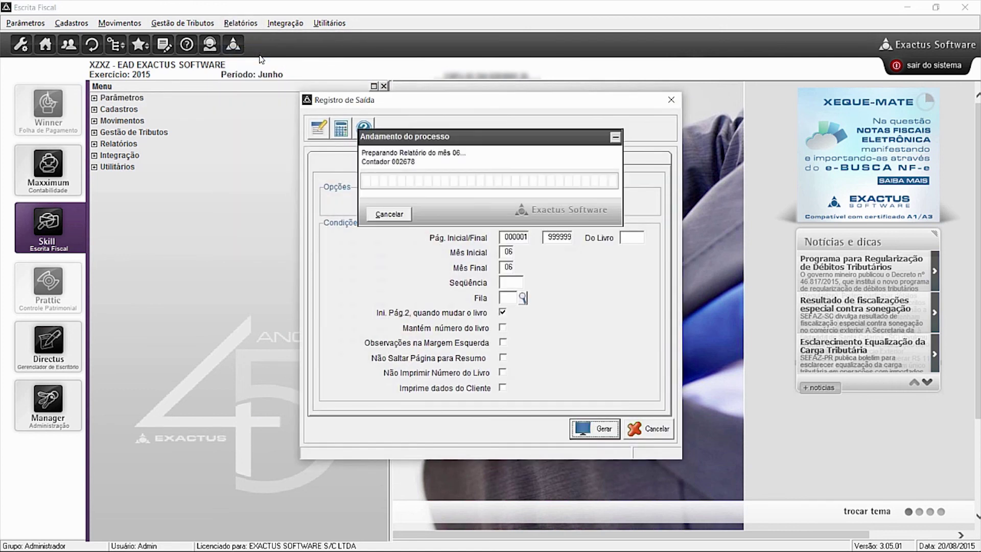